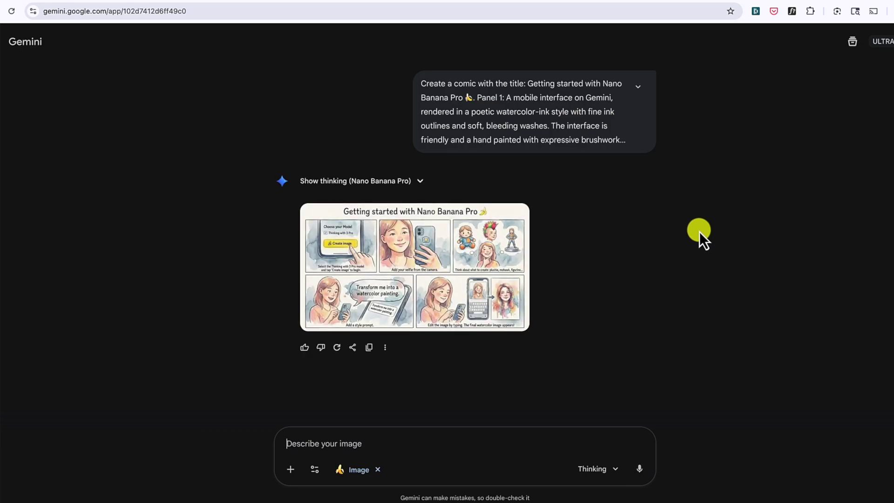
View the comic enlarged, keep Thinking with 3 Pro, and turn on Create images.
click(404, 242)
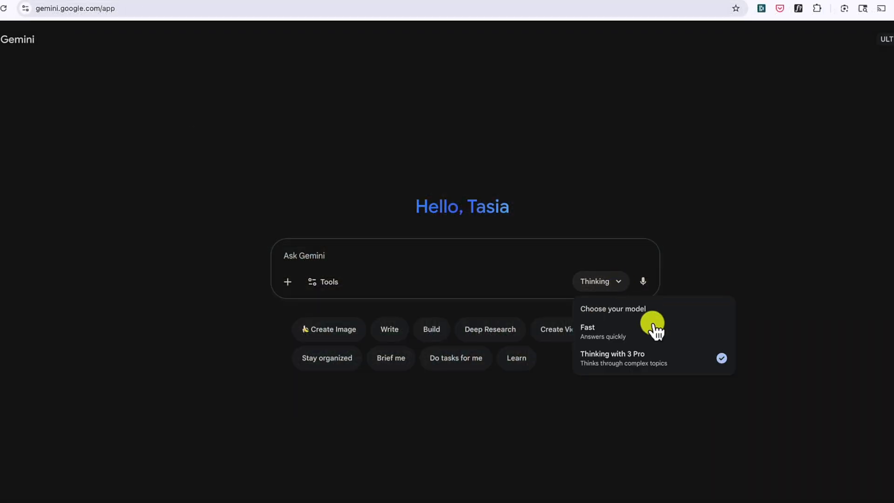
click(648, 365)
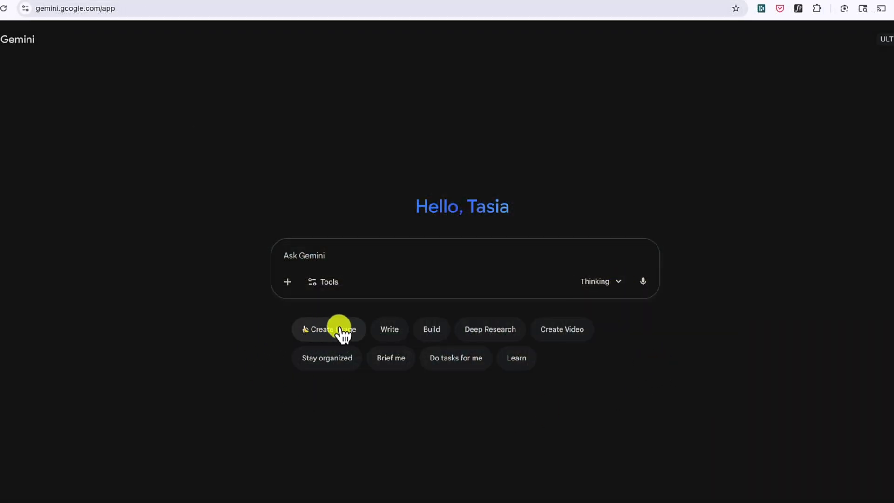
click(324, 288)
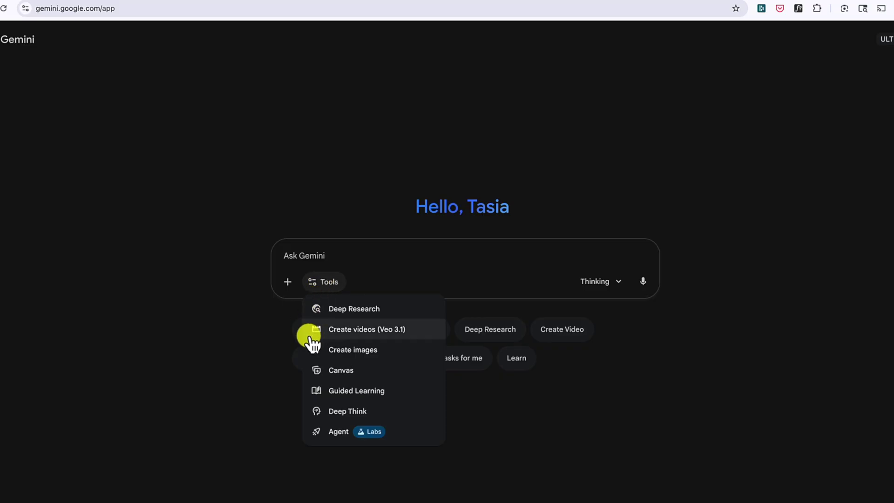
click(406, 356)
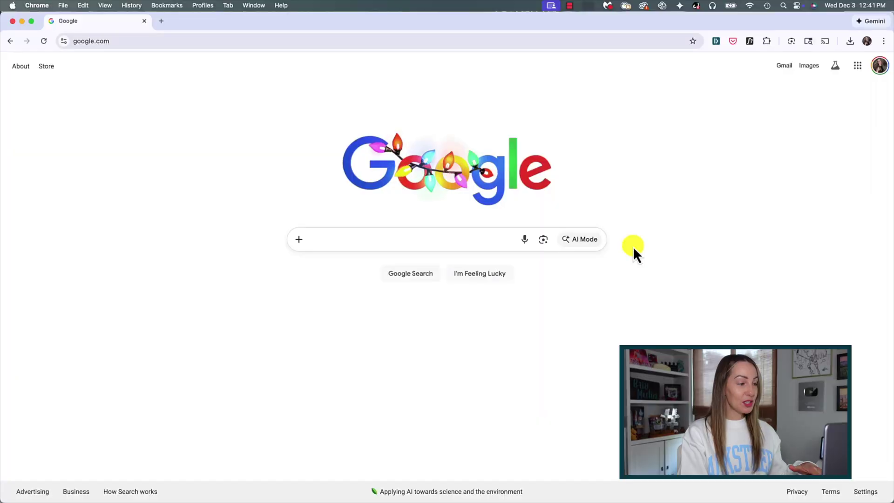
Open Google's AI Mode and switch it to Create Images.
click(583, 241)
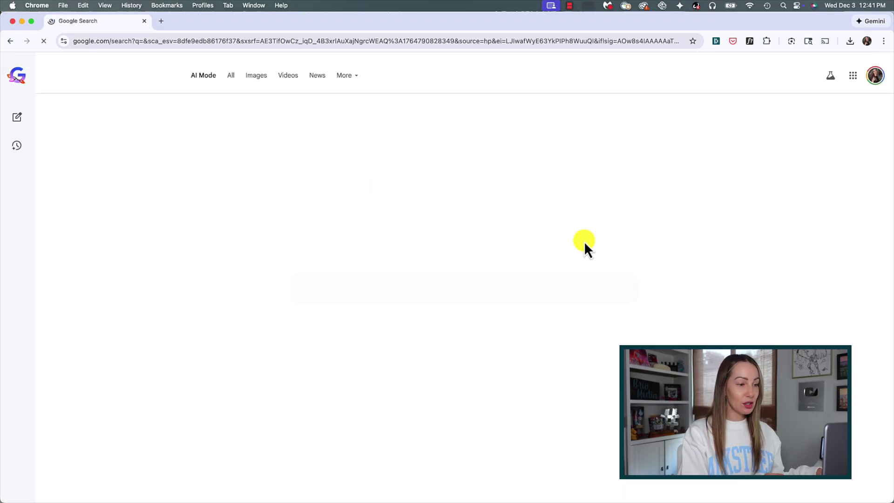
click(303, 283)
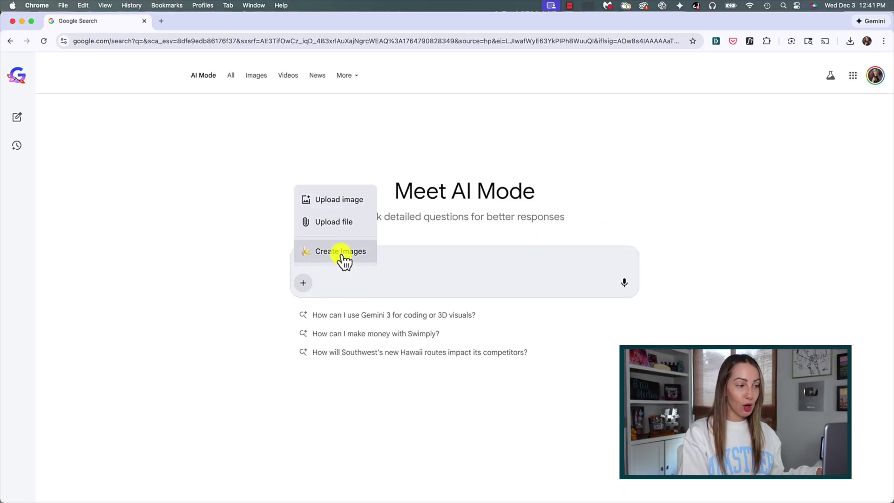
click(345, 258)
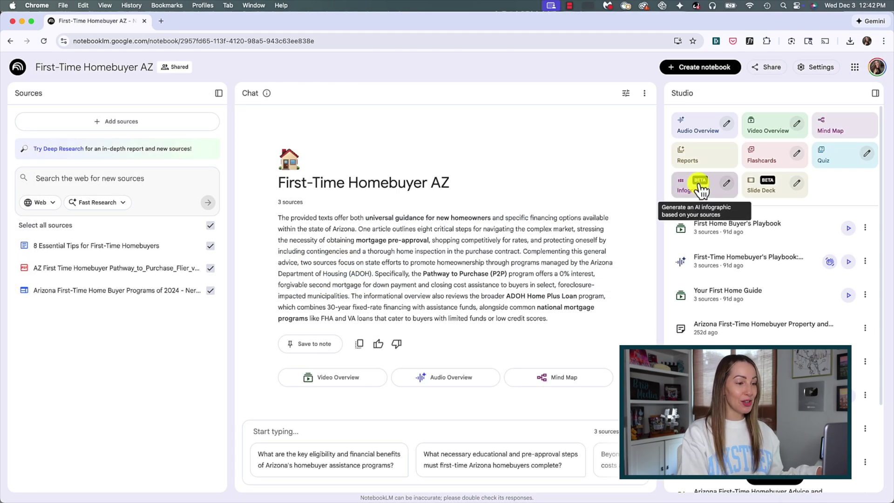
Generate an Infographic from the notebook's three sources in the Studio panel.
click(698, 184)
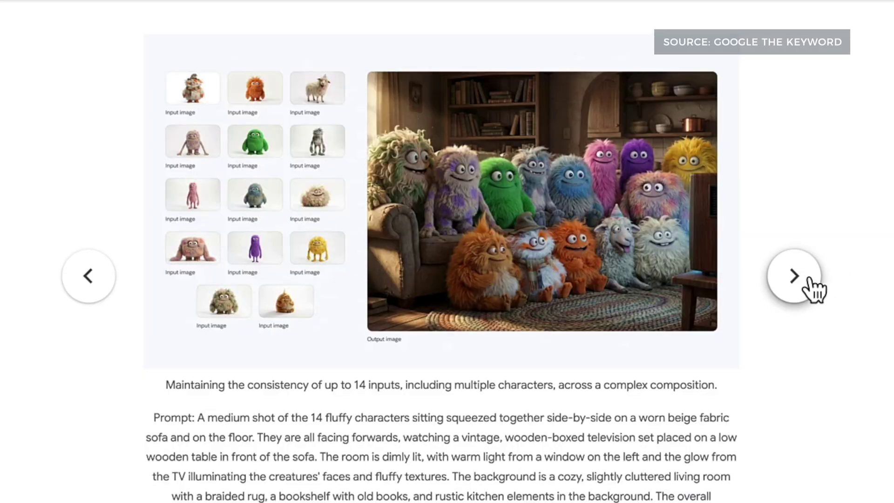
Advance the example carousel five times to reach the CRASH/WHOOSH logos slide.
click(807, 289)
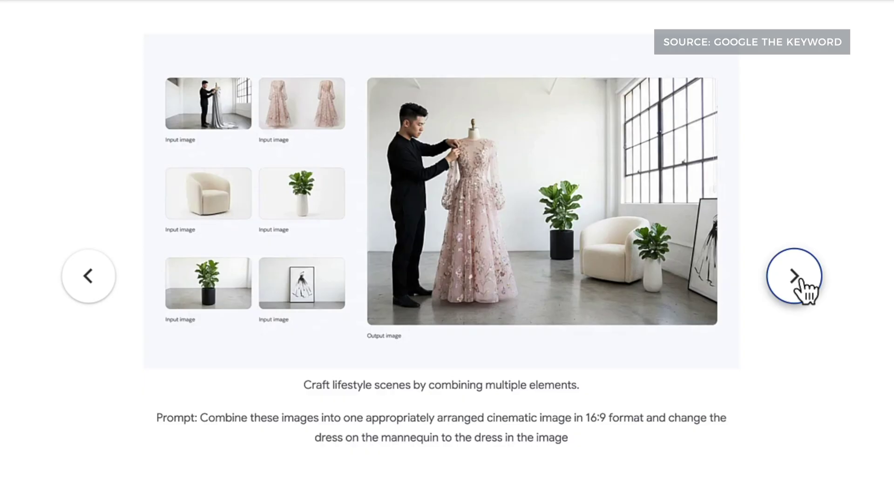
click(803, 282)
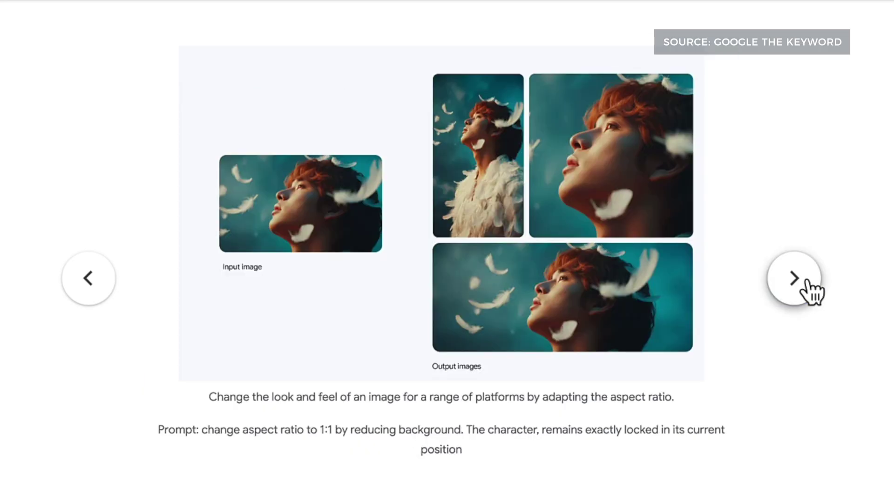
click(809, 281)
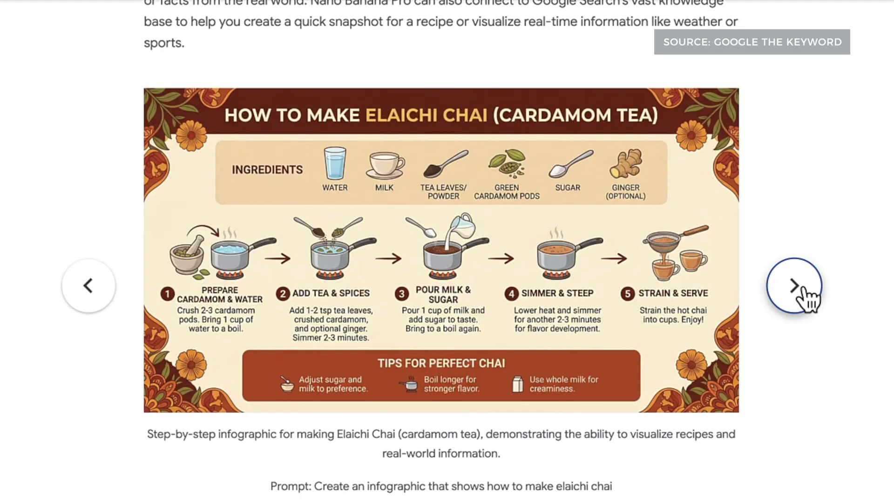
click(804, 287)
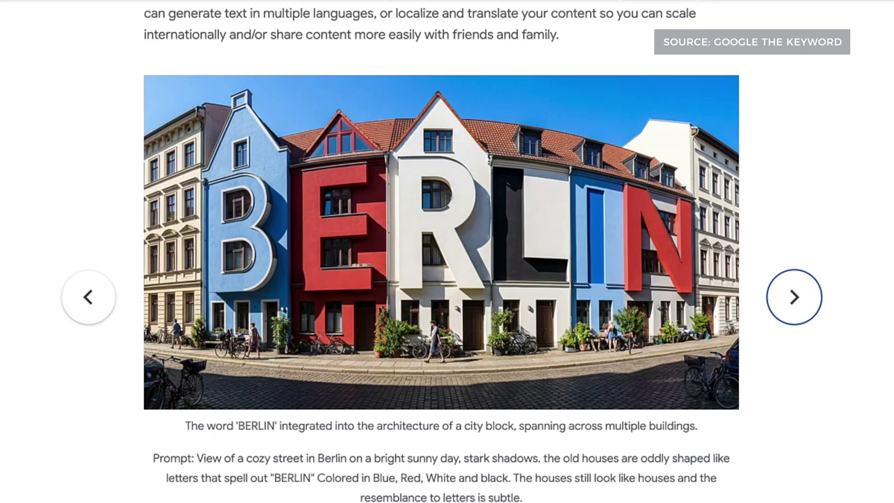
click(807, 298)
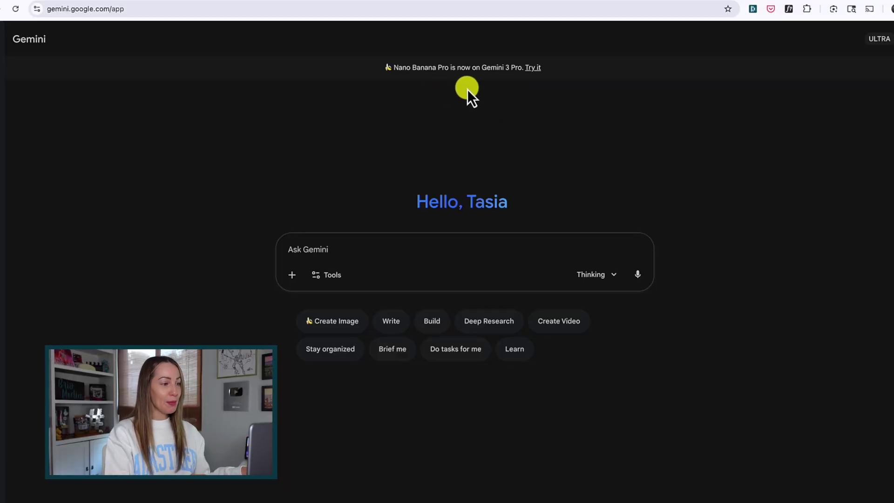
Run the Try it comic prompt, view the comic, then choose Thinking with 3 Pro and Create images.
click(535, 69)
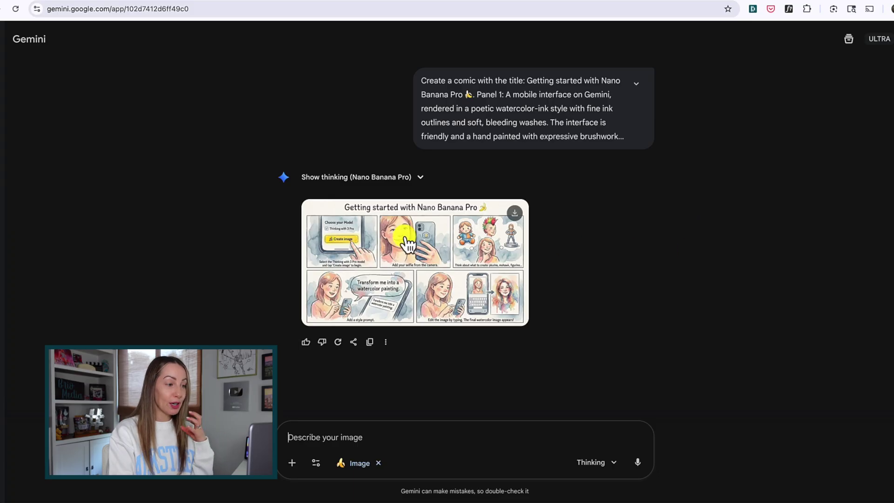
click(409, 244)
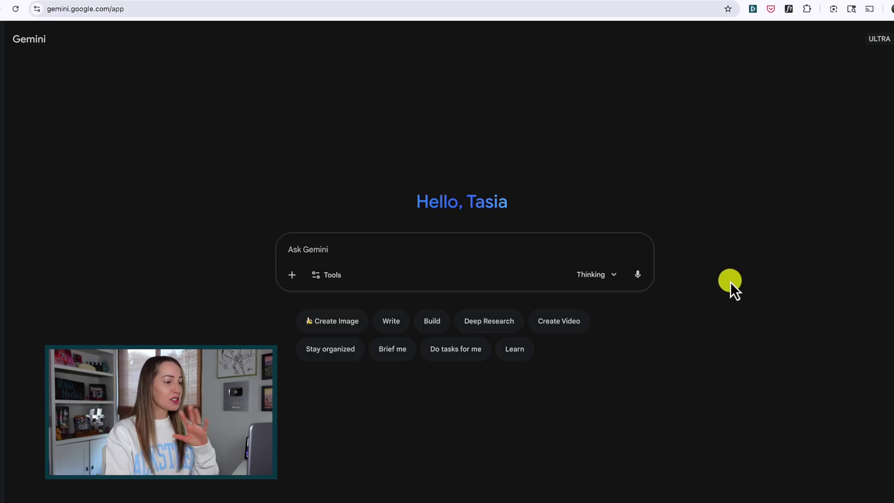
click(617, 280)
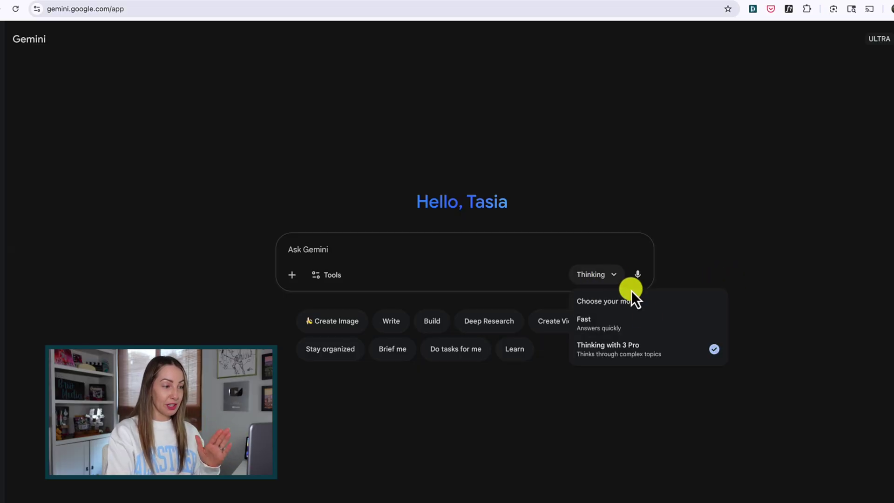
click(641, 354)
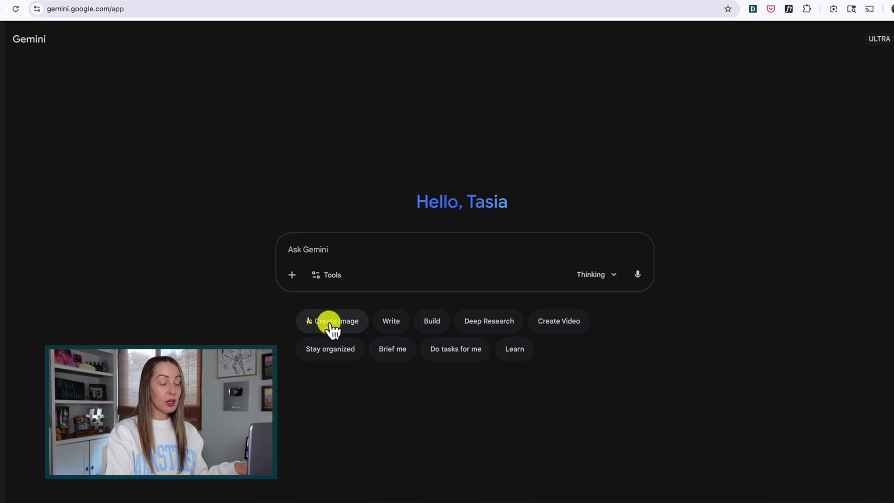
click(327, 276)
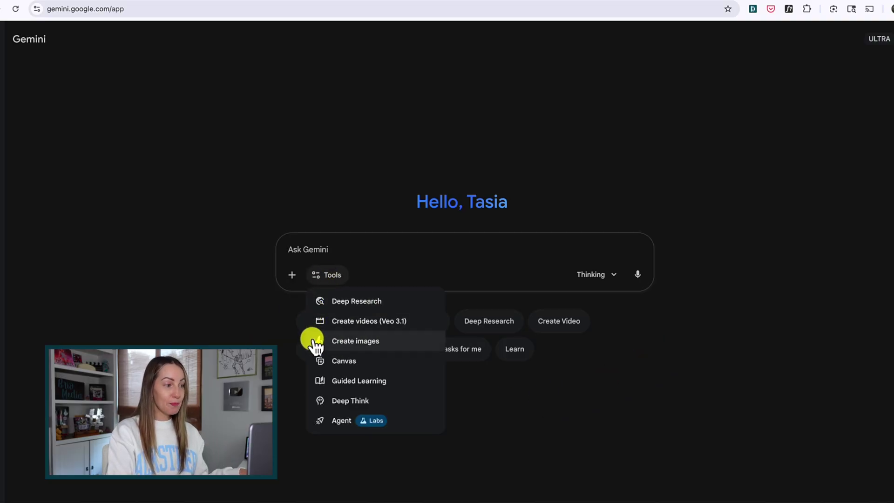
click(407, 347)
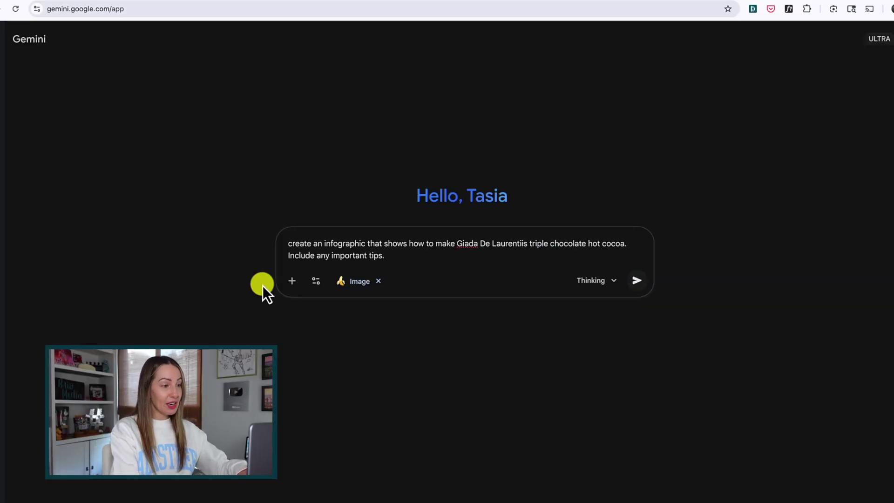
Send the triple chocolate hot cocoa infographic prompt with tips.
key(Return)
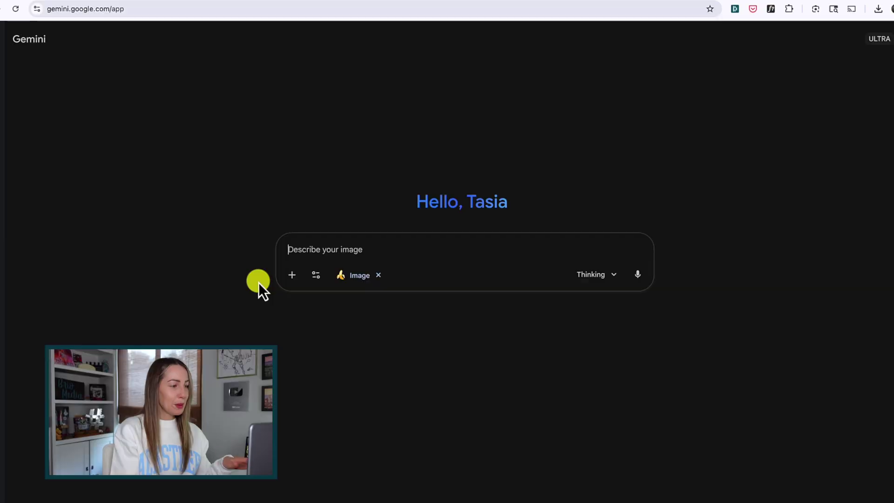
Upload IMG_1017.JPG and send it with the pasted flower infographic prompt.
click(286, 281)
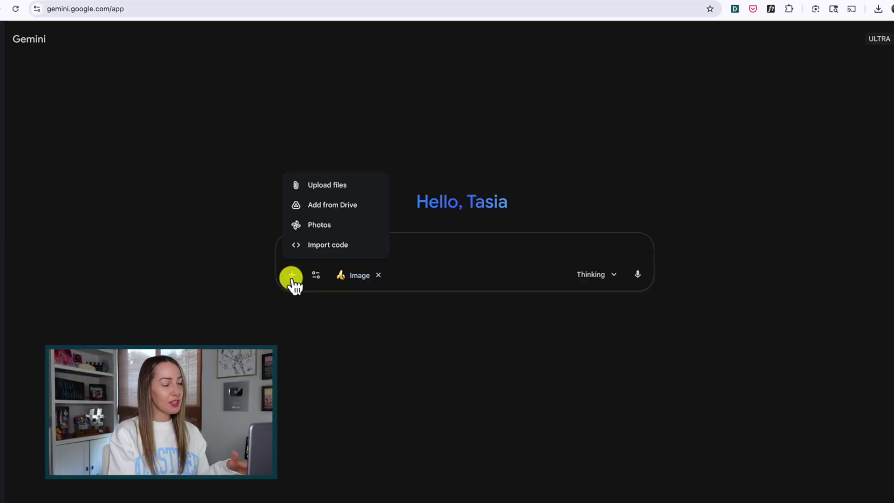
click(303, 185)
click(754, 406)
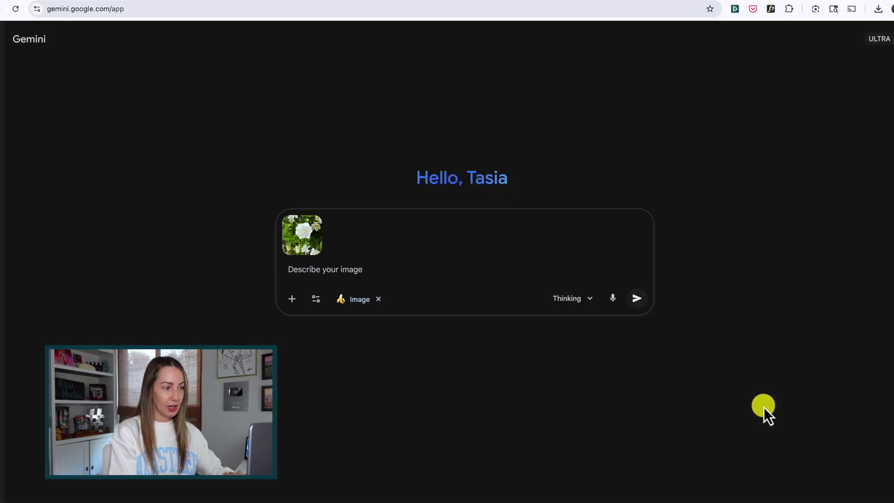
text(create an infographic about this flower focusing on what it is, where it grows, and providing little known facts.)
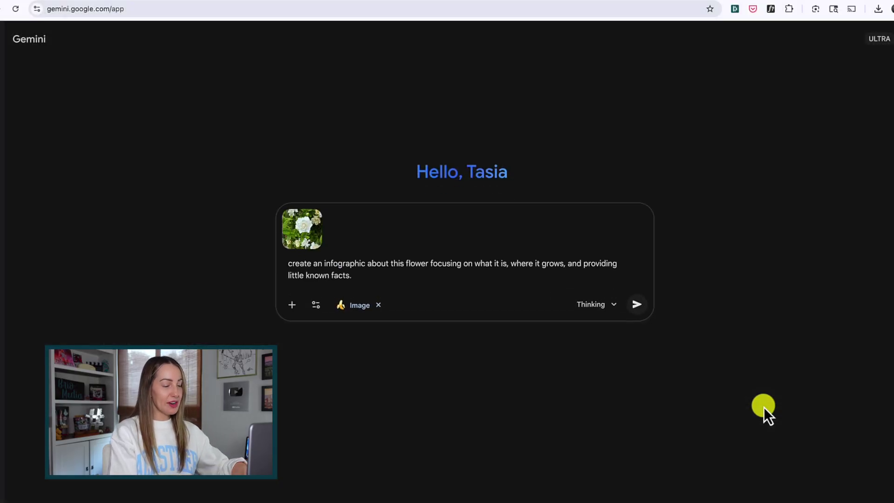
key(Return)
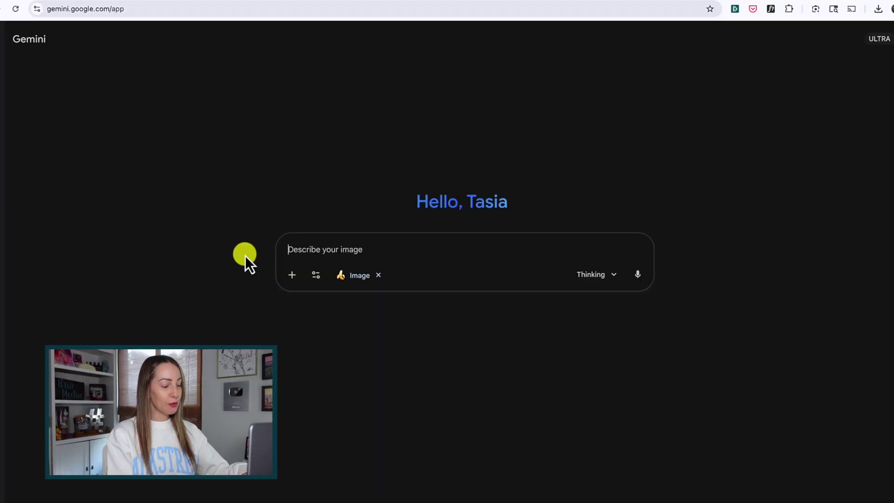
Paste and send the 3D 'subscribe on youtube' typography billboard prompt.
text(Create a billboard advertisement that shows the phrase ‘subscribe on youtube’. Use typography design on a textured soft teal background. The letters are bold and create a 3D effect with overlapping layers of white and neon yellow. The letters also look like they are coming out of a laptop the background.)
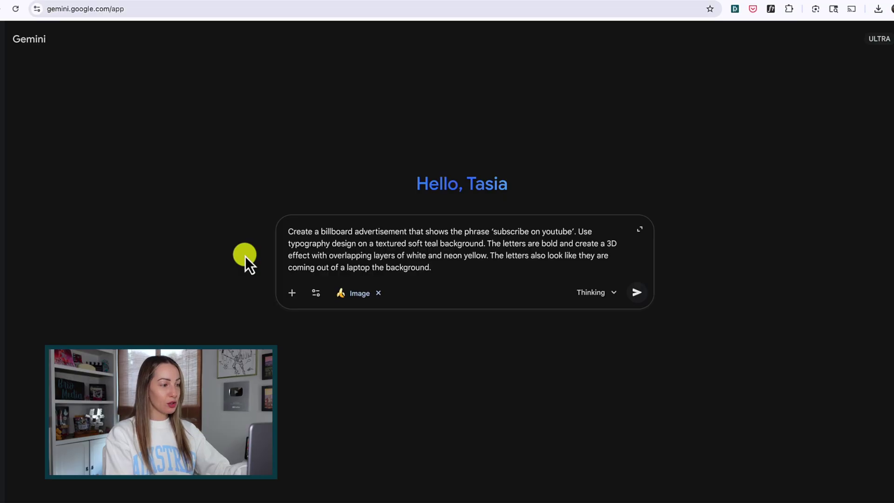
key(Return)
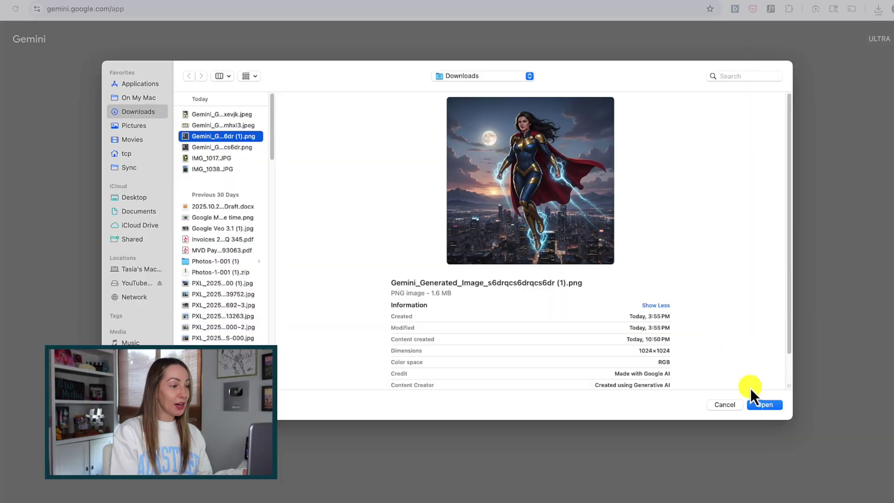
Attach the superhero image and send 'create a storyboard for this image'.
click(761, 405)
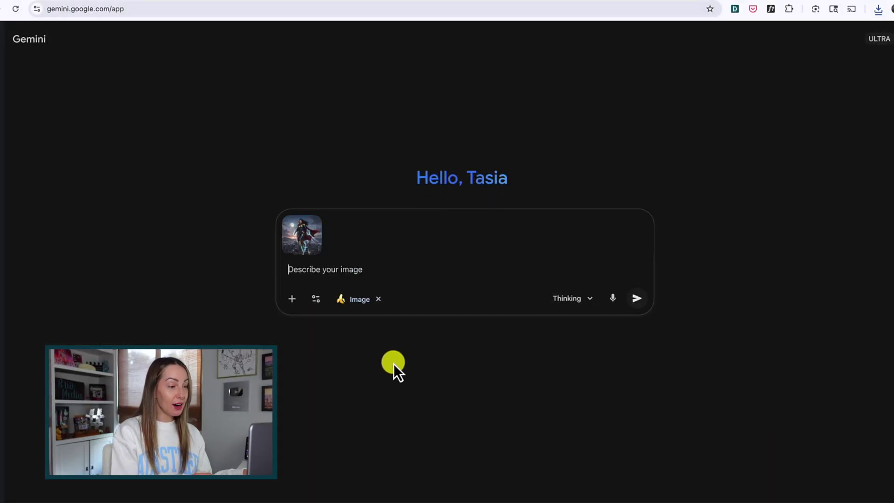
text(create a storyboard for this image)
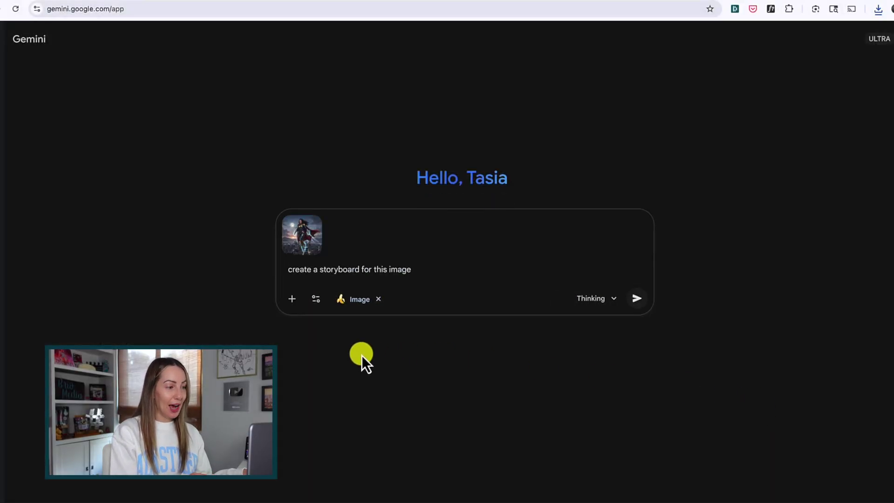
key(Return)
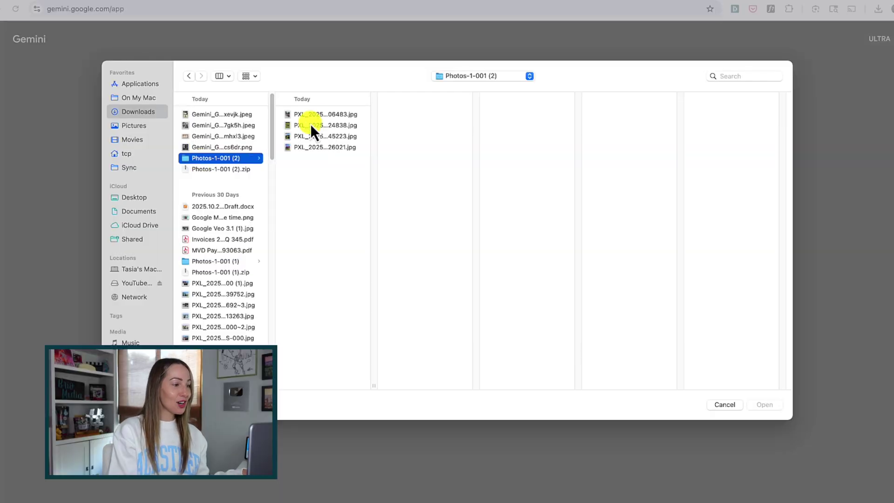
Attach the four PXL photos and send the cinematic 16:9 combine request.
click(311, 115)
shift+click(311, 147)
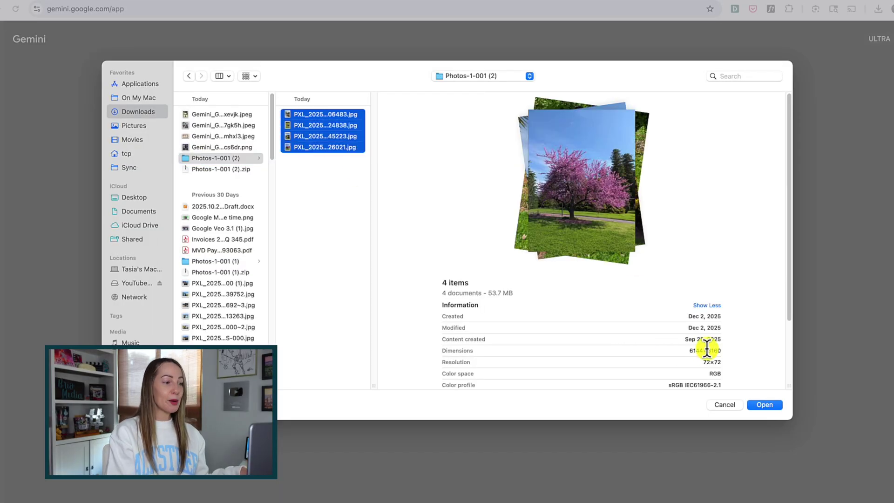
click(750, 403)
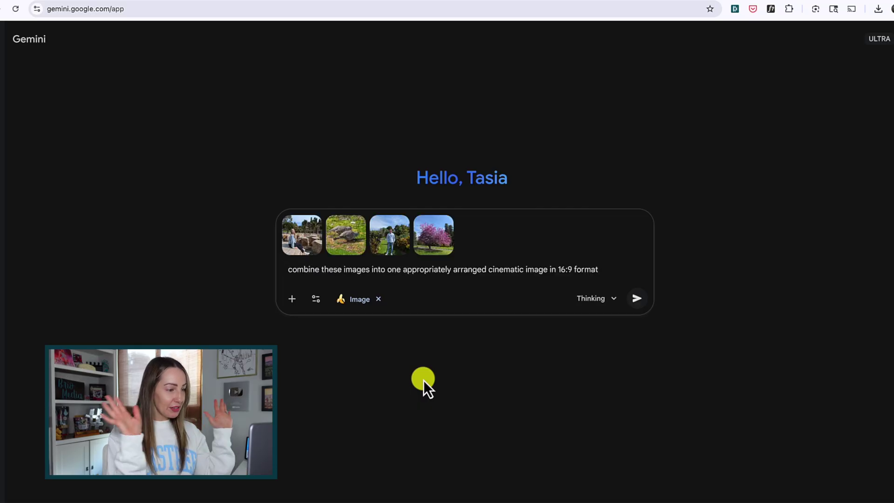
key(Return)
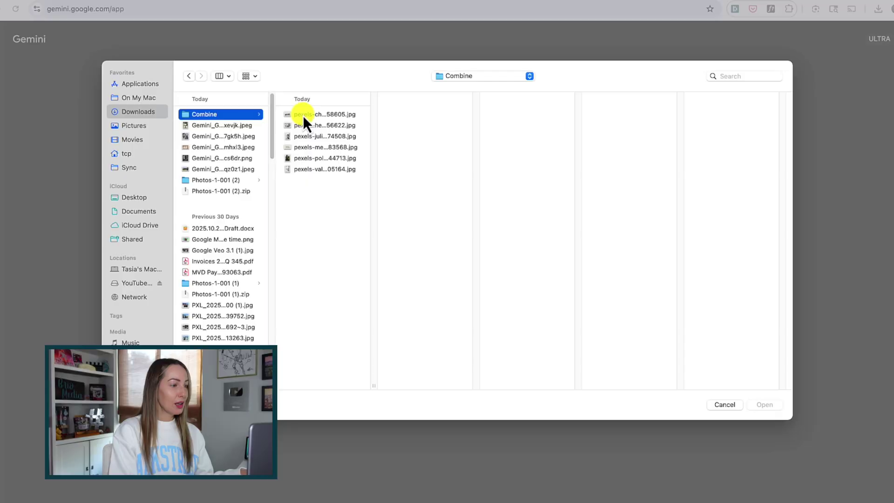
Attach all six images from the Combine folder and paste the three-line combine prompt.
click(303, 114)
shift+click(304, 169)
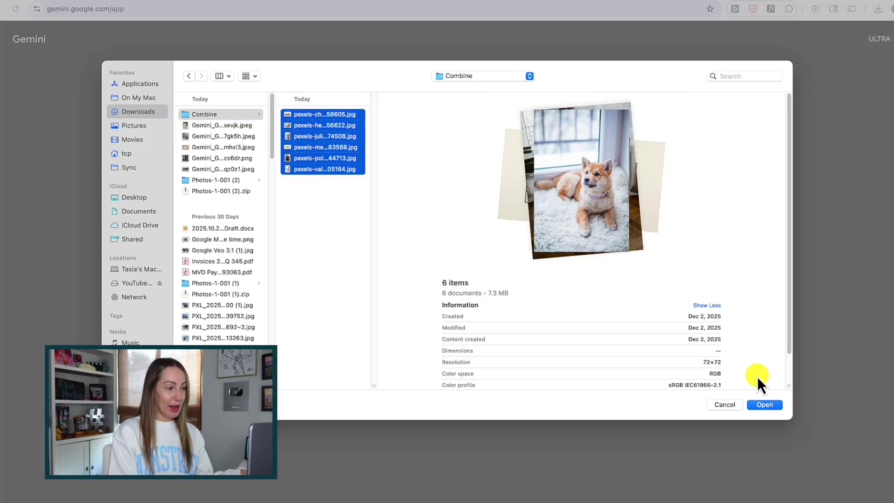
click(763, 403)
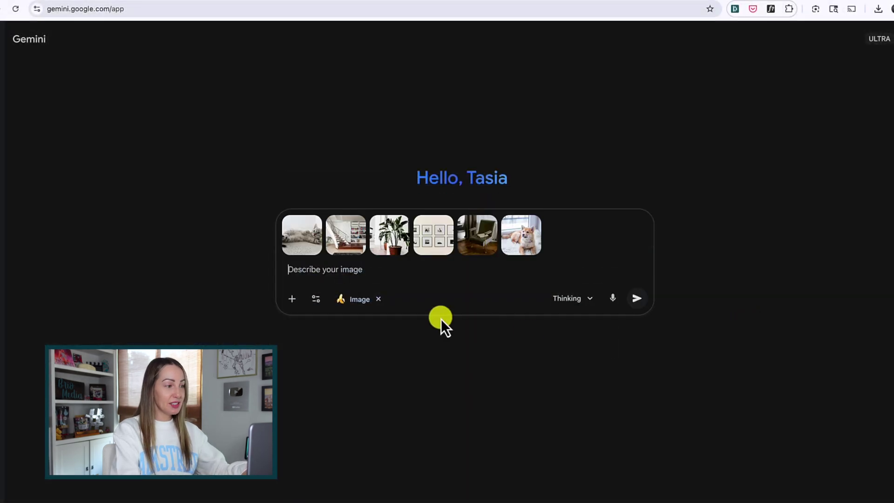
text(combine these images into one appropriately arranged cinematic image in 16:9 format and change the plant under the stairs to the one in the image. Remove the bookshelves and add the photo gallery wall from the image.)
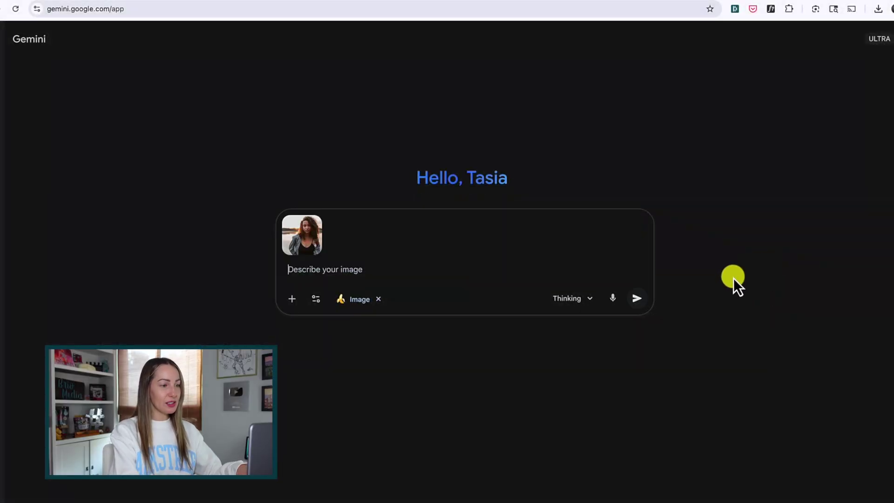
Send the portrait with a request to make it 1:1 by trimming background, keeping the woman in place.
text(change the ratio to 1:1 by reducing the background but keep the woman in her current position.)
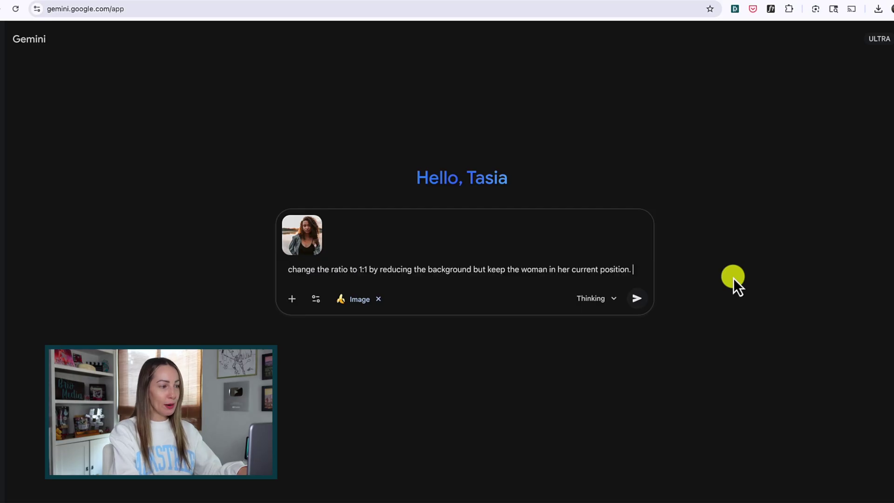
key(Return)
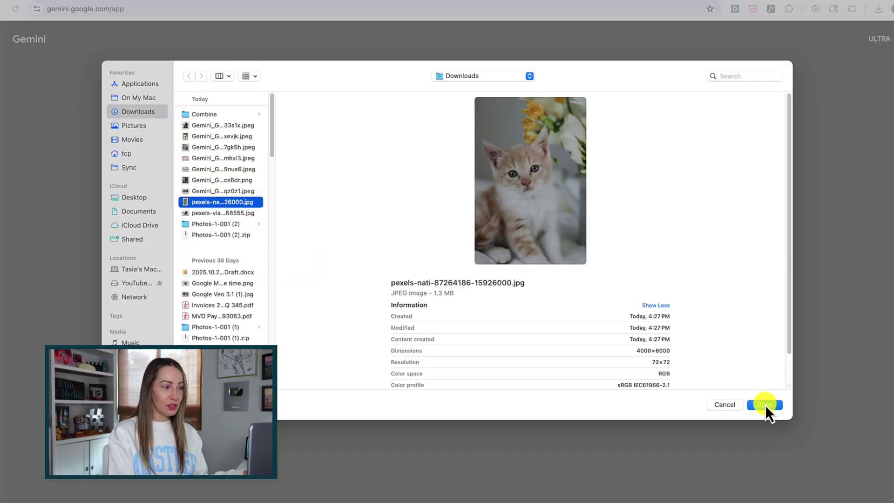
Attach the kitten photo and send the prompt 'focus on the flowers'.
click(764, 404)
text(focus on the flowers)
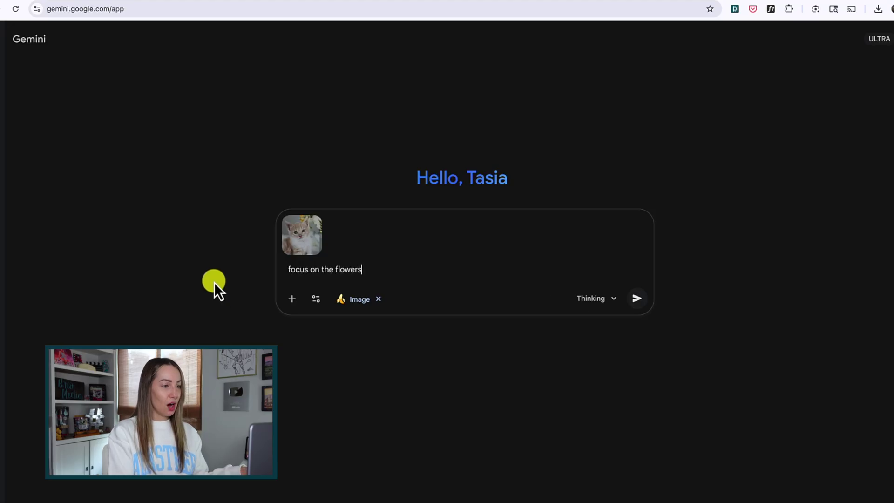
key(Return)
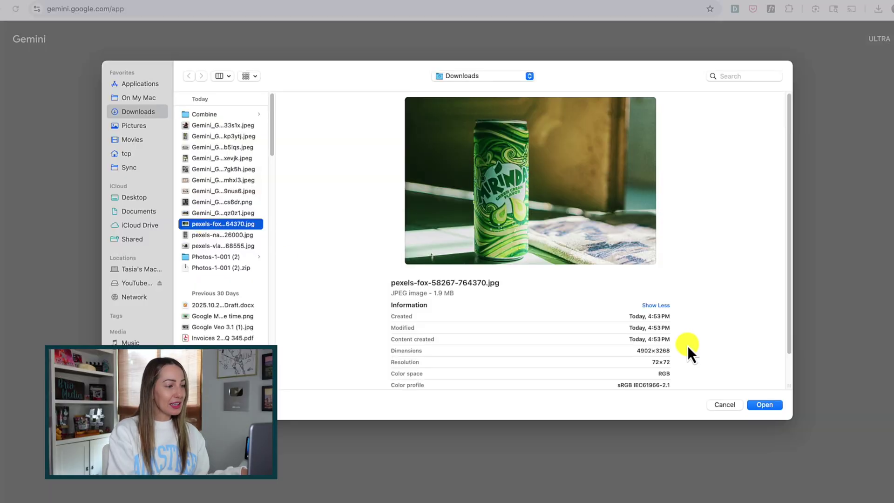
Attach the green can photo and send the request to translate its text into French.
click(765, 405)
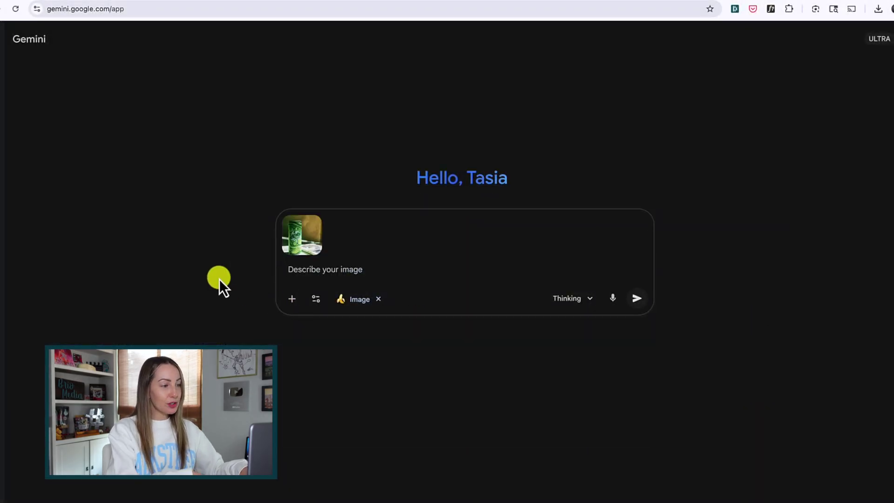
text(translate all the English text on the can into French, while keeping everything else the same.)
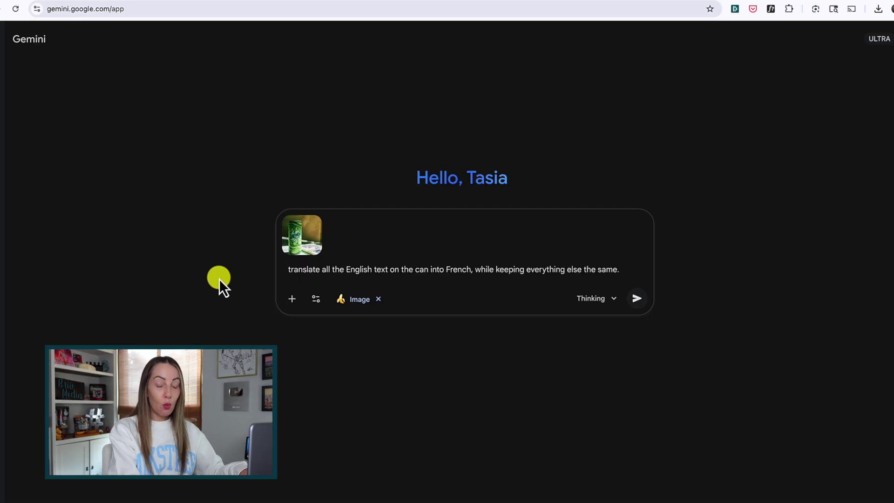
key(Return)
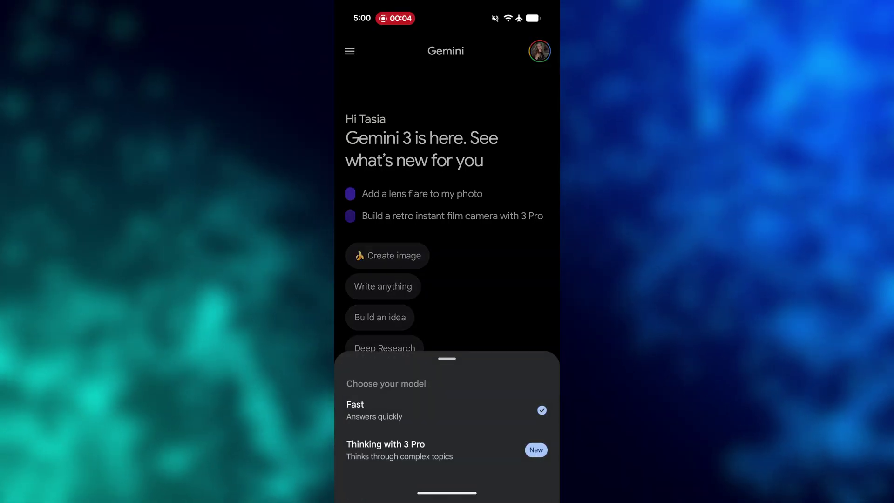
Switch the Gemini app to Thinking with 3 Pro and turn on Create images.
click(461, 452)
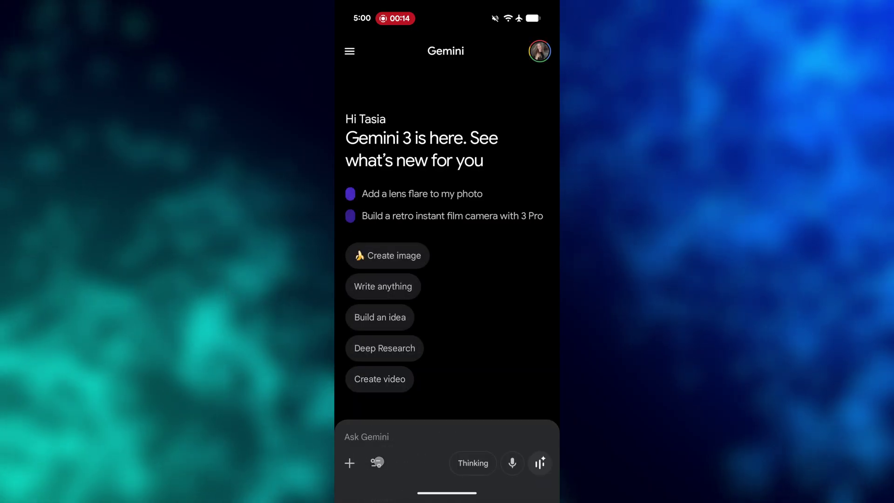
click(377, 463)
click(373, 352)
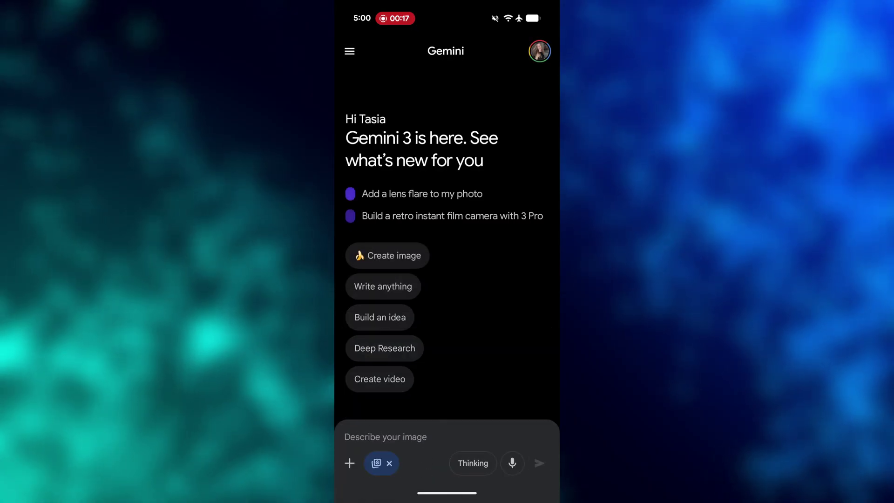
Attach the shoreline photo from the gallery and type 'Turn this scene into sunset'.
click(349, 462)
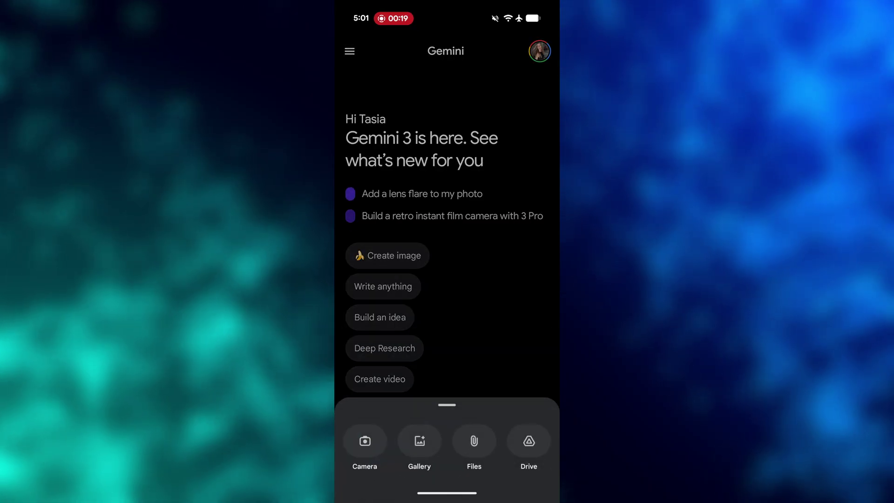
click(420, 440)
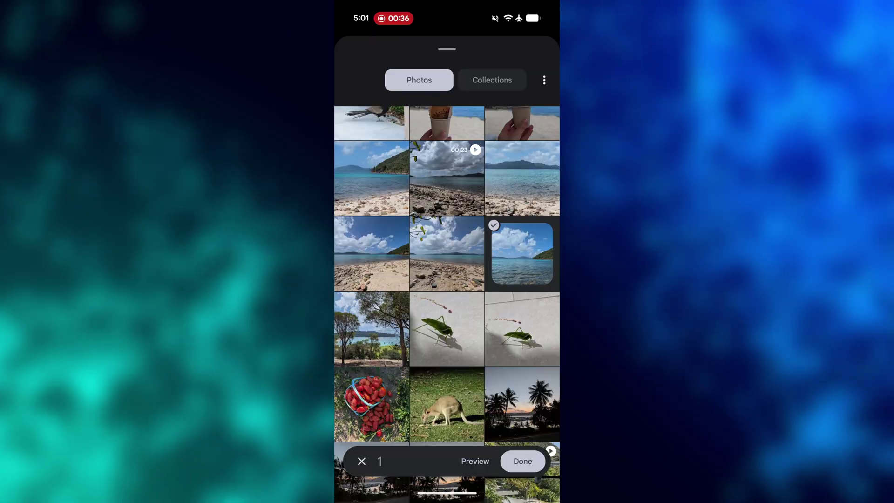
click(523, 459)
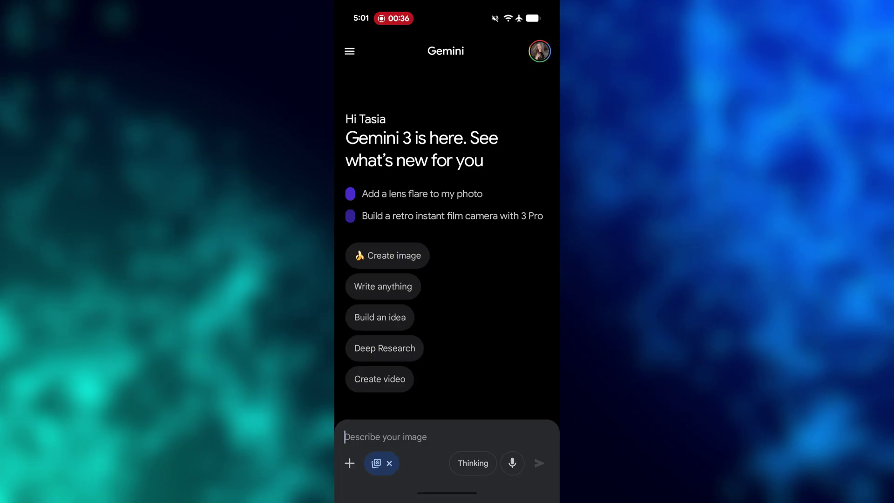
text(Turn this)
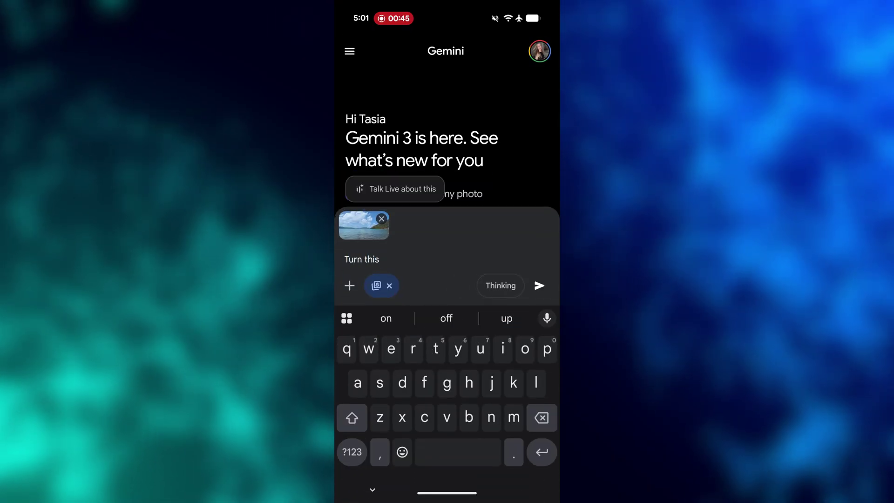
text( scene into sunset)
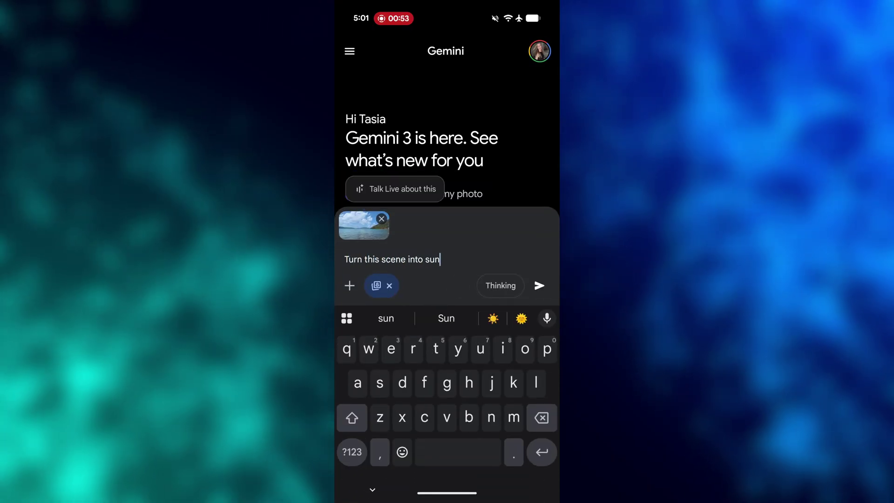